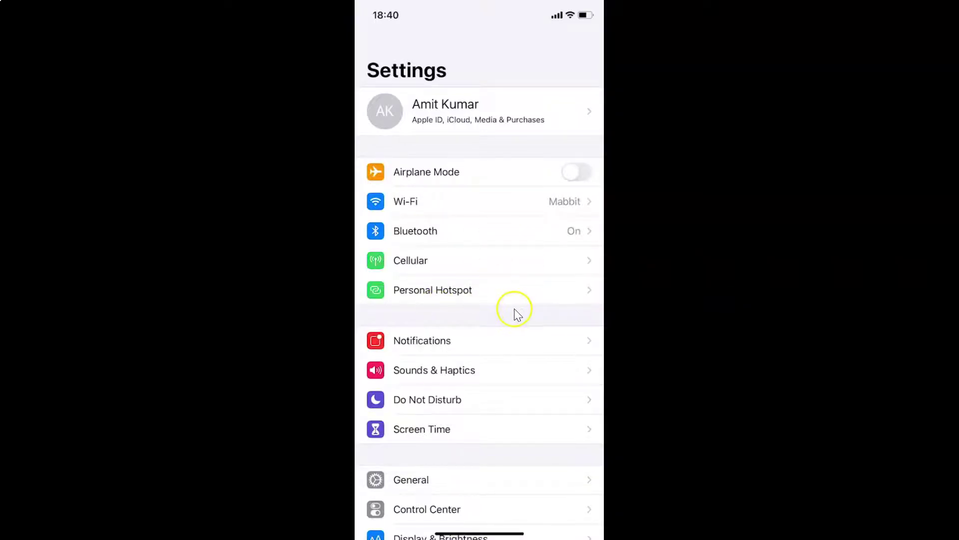
- View the device's About information under General, then return to the main Settings list
left_click(433, 481)
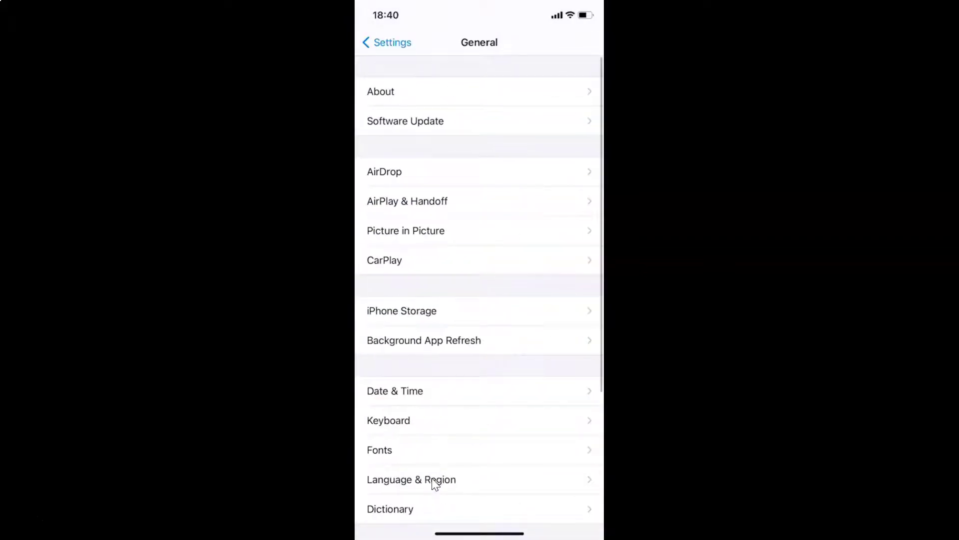
left_click(413, 100)
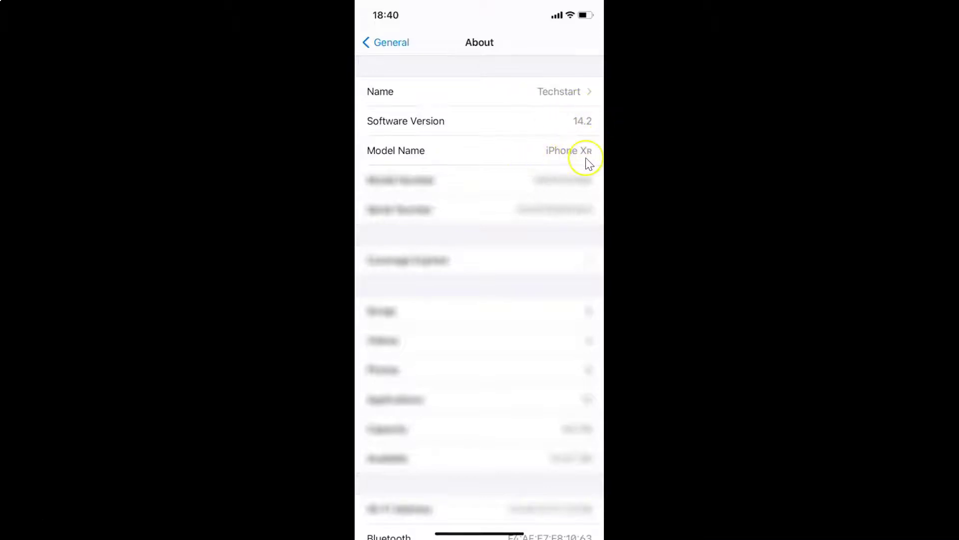
left_click(399, 43)
left_click(397, 42)
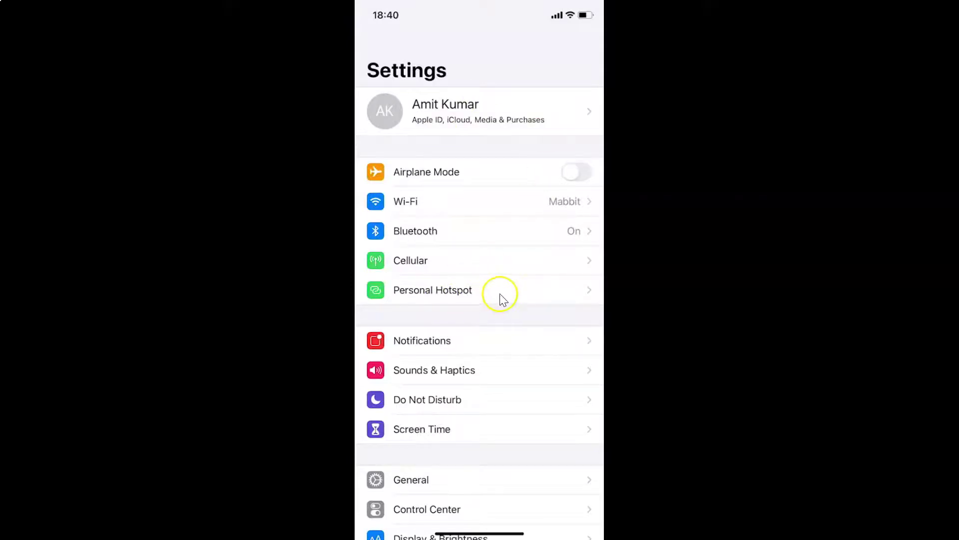
- Look through the Display & Brightness page, then go back to the main Settings list
scroll(500, 294, "down", 5)
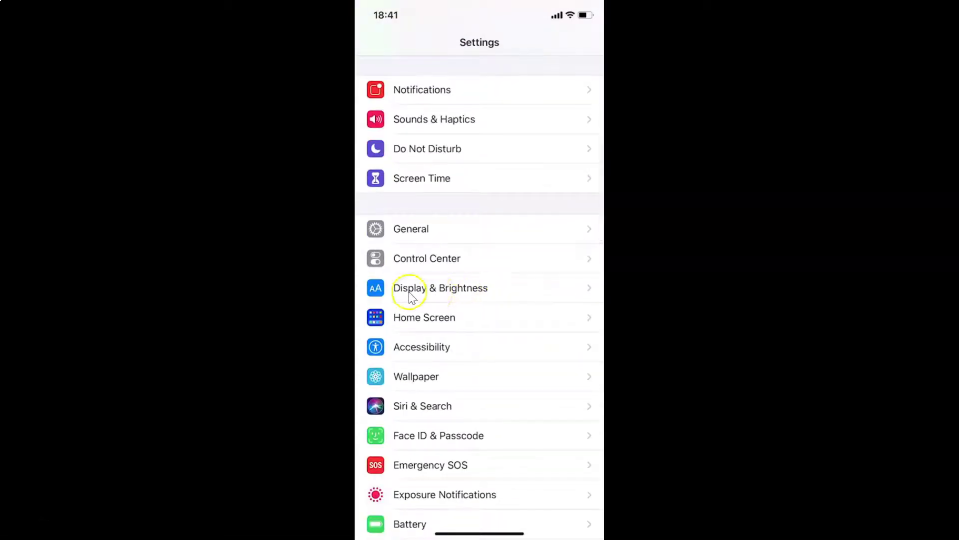
left_click(482, 295)
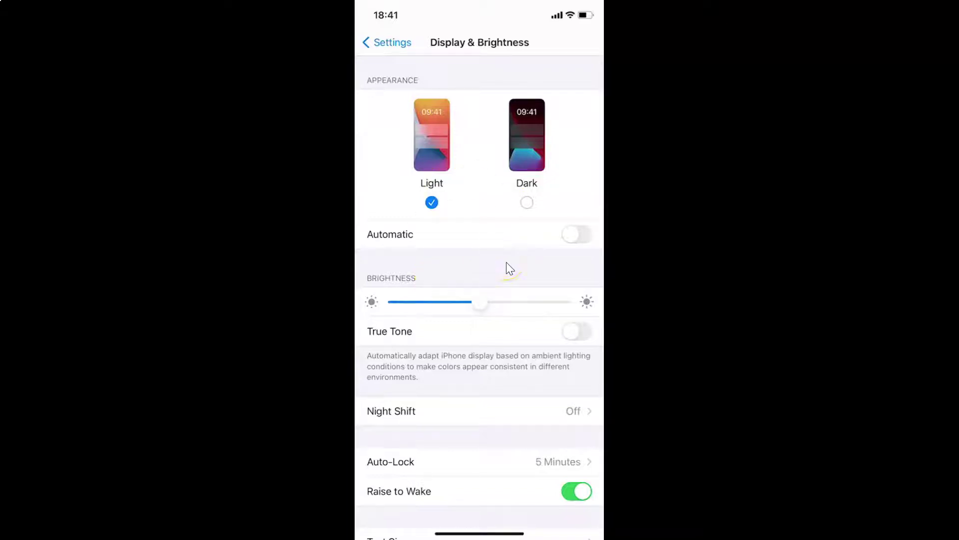
scroll(506, 268, "down", 5)
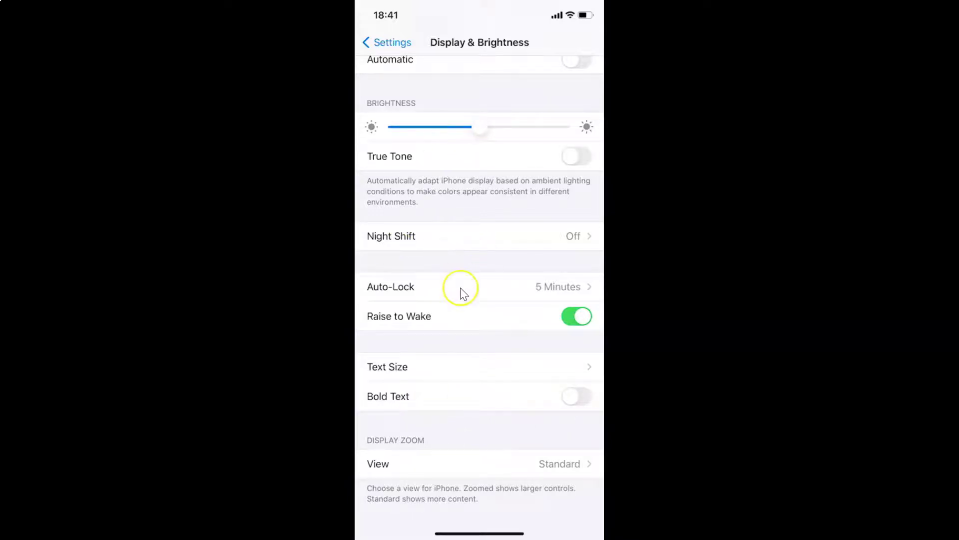
scroll(460, 291, "up", 5)
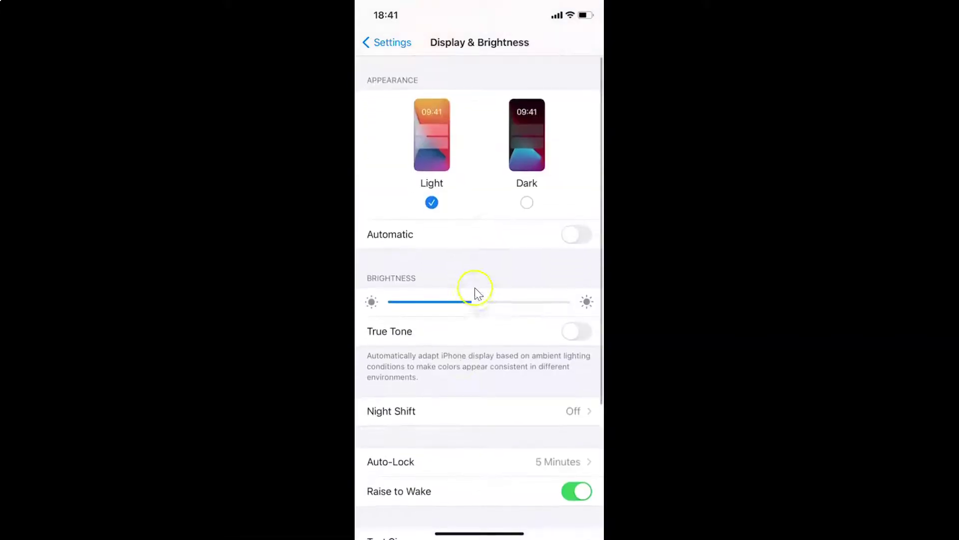
left_click(366, 44)
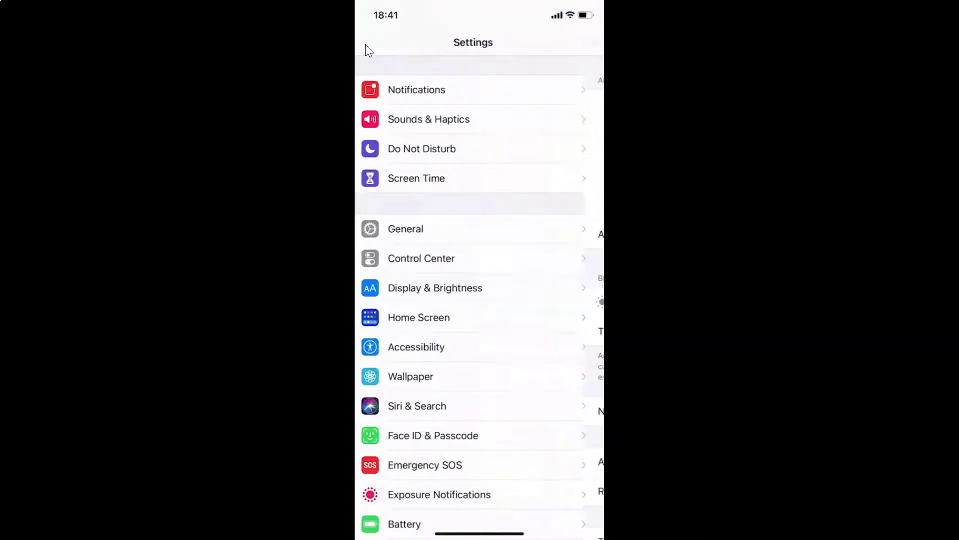
- Reopen Display & Brightness and scroll down to the Bold Text switch
scroll(367, 47, "up", 5)
scroll(365, 44, "down", 10)
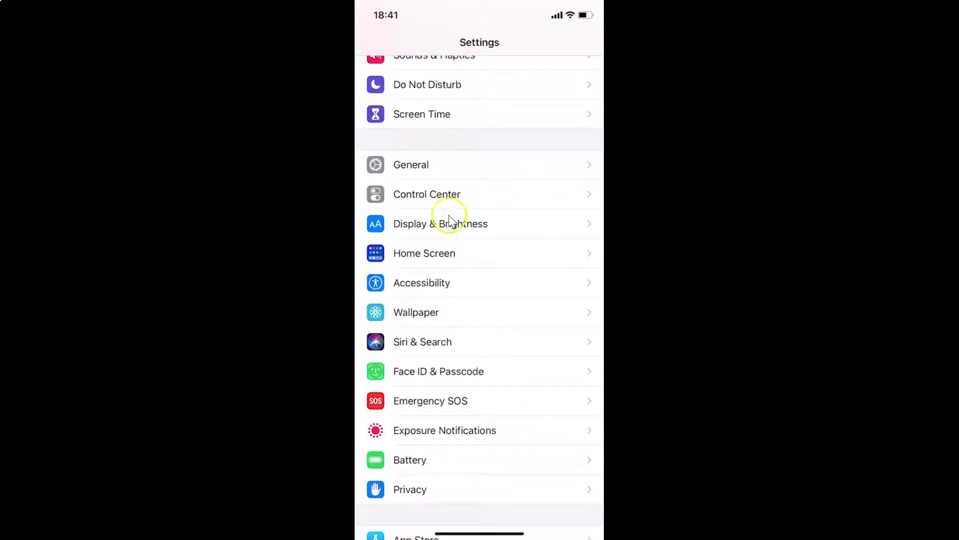
left_click(459, 233)
scroll(459, 232, "down", 5)
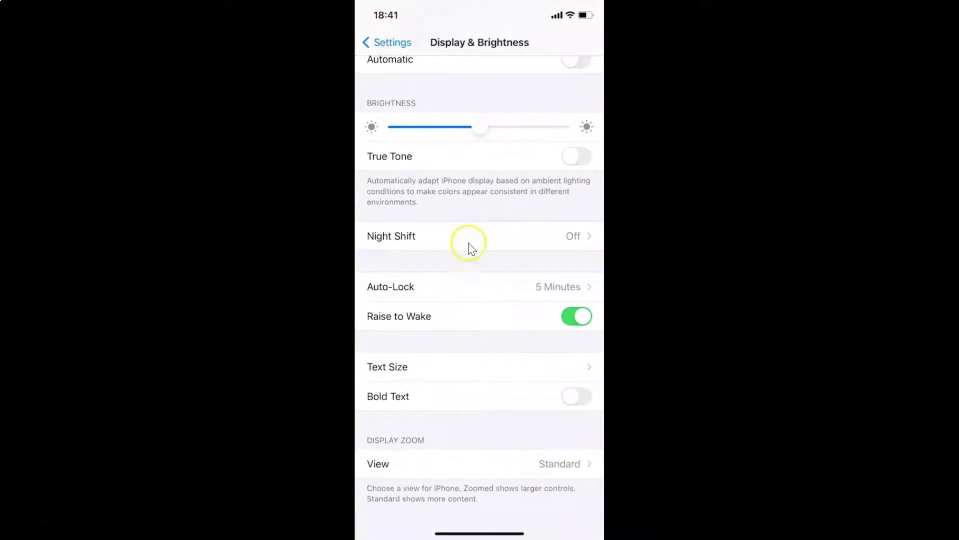
left_click(571, 415)
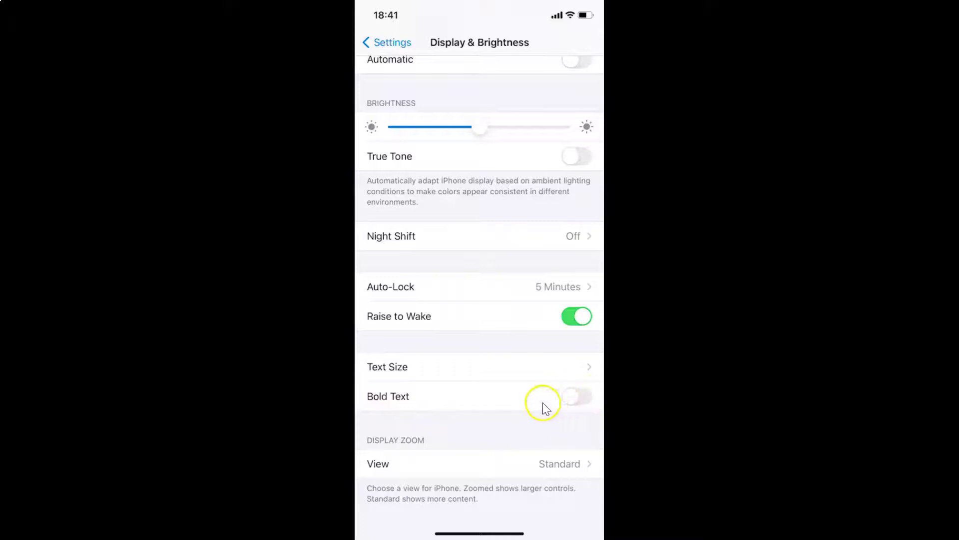
- Switch Bold Text on in Display & Brightness
left_click(585, 406)
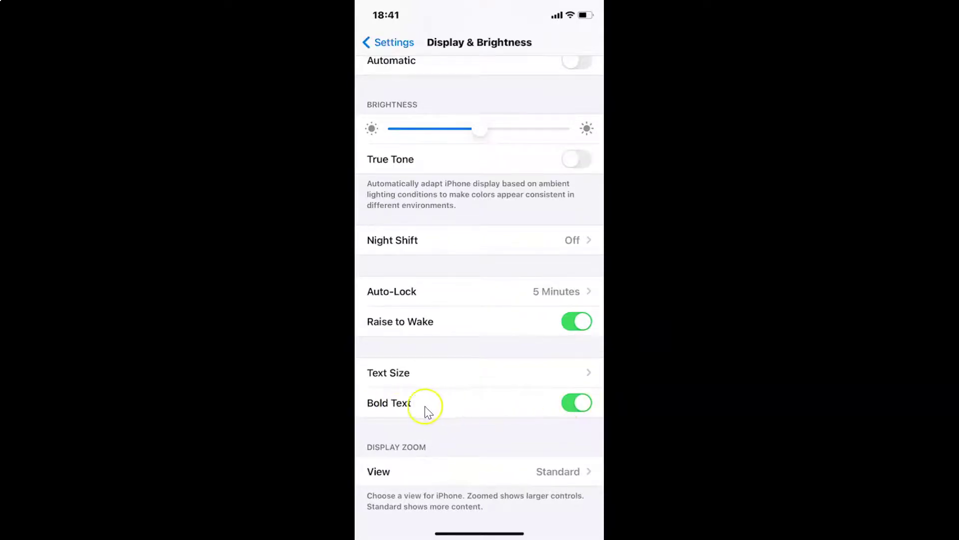
scroll(467, 226, "up", 4)
scroll(467, 227, "down", 2)
scroll(468, 228, "up", 2)
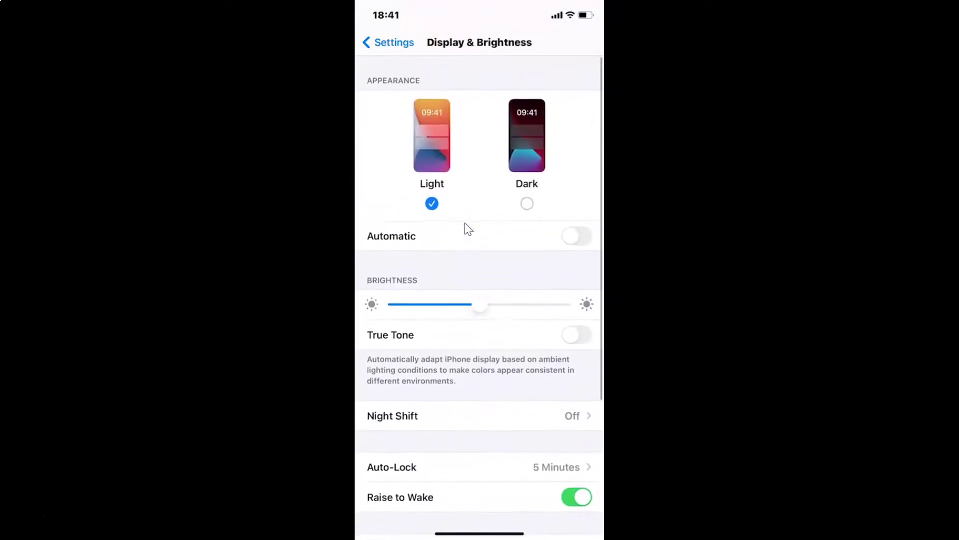
- Return to the main Settings list and leave Settings for the Home Screen
left_click(389, 42)
scroll(479, 300, "up", 8)
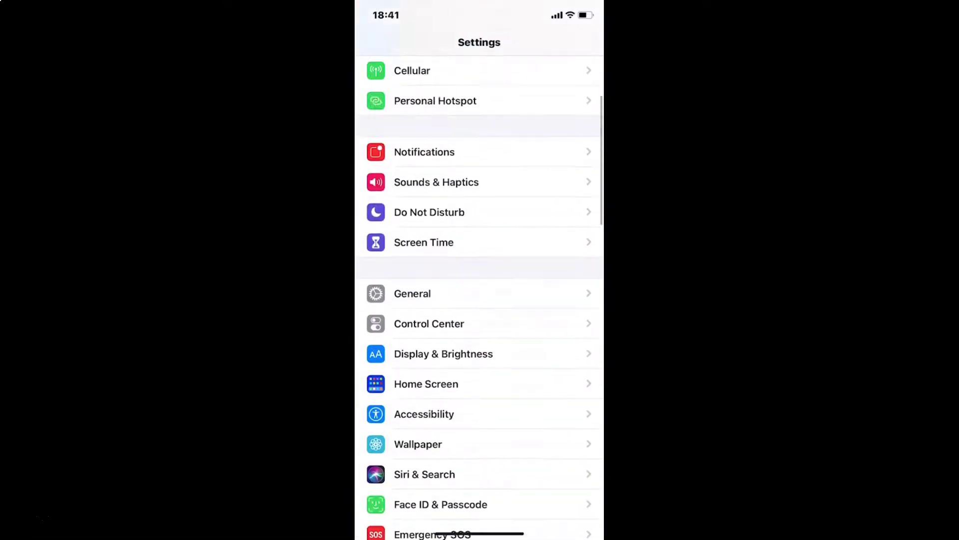
scroll(479, 300, "down", 10)
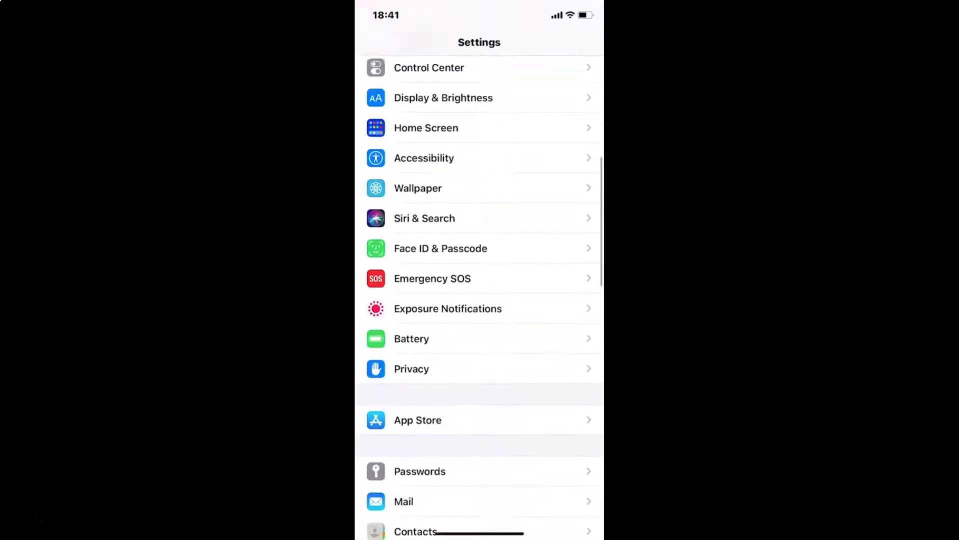
scroll(480, 297, "up", 3)
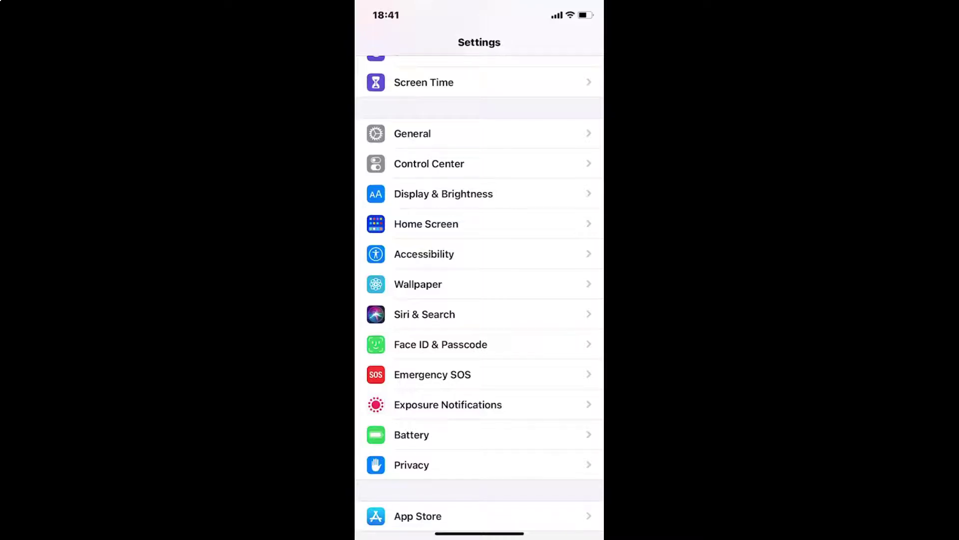
left_click_drag(479, 533, 480, 349)
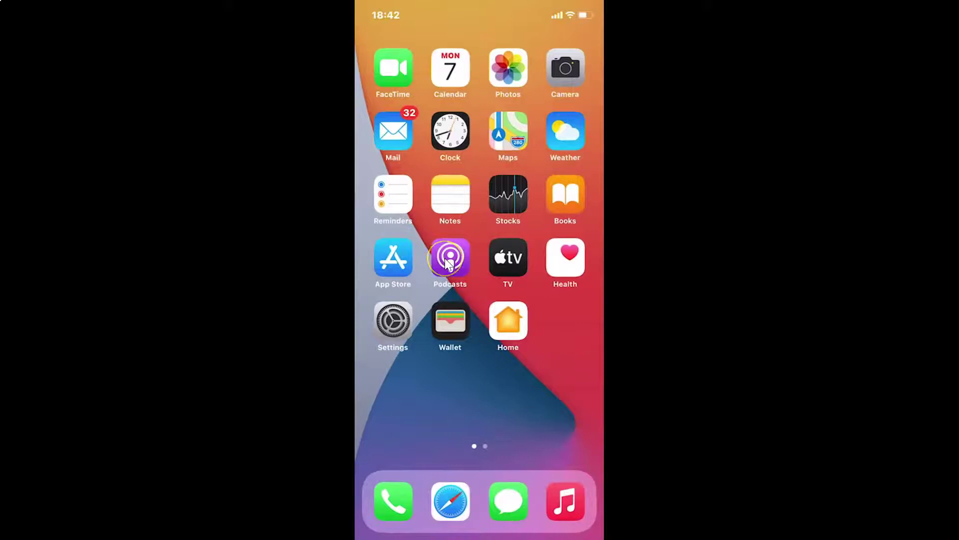
- Launch WhatsApp from the second home page, open the 'Hey' chat and bring up the keyboard
scroll(445, 258, "right", 5)
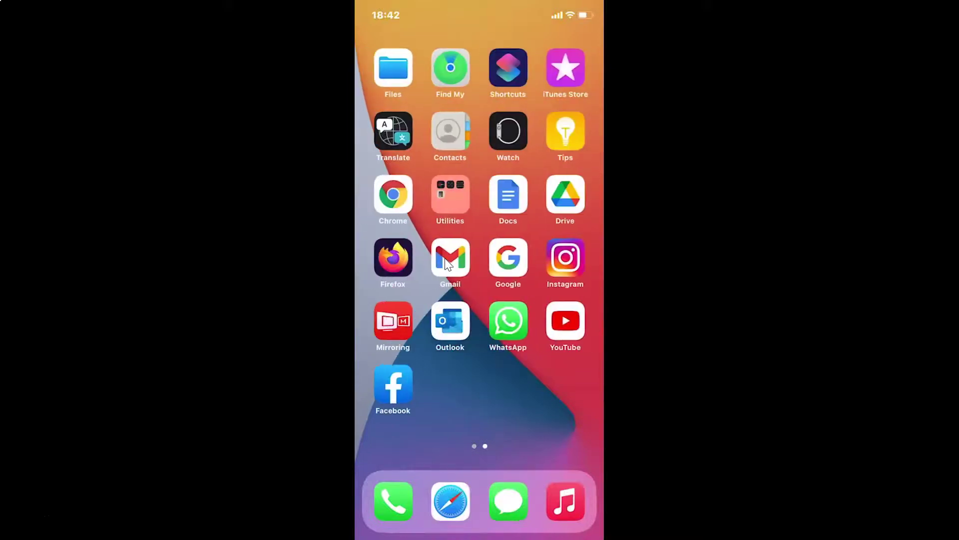
left_click(494, 336)
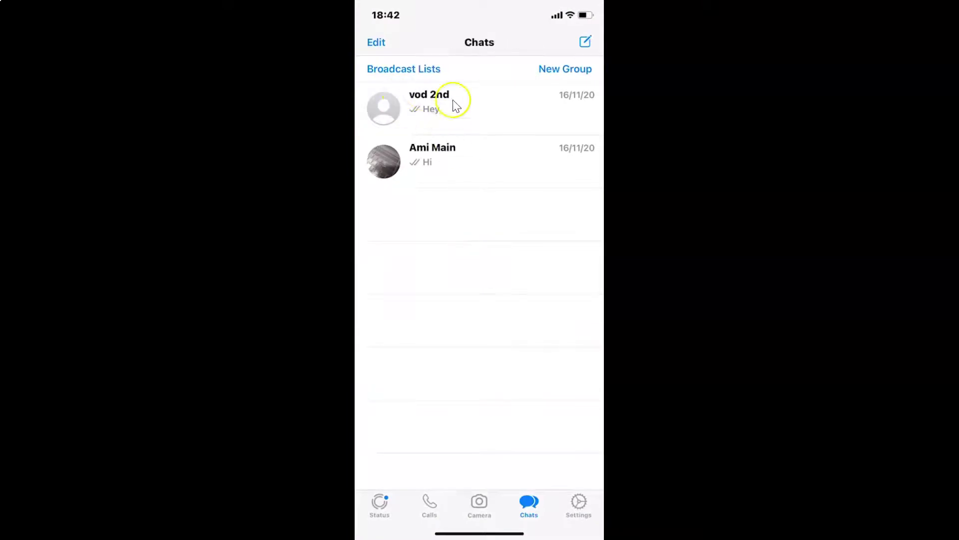
left_click(498, 126)
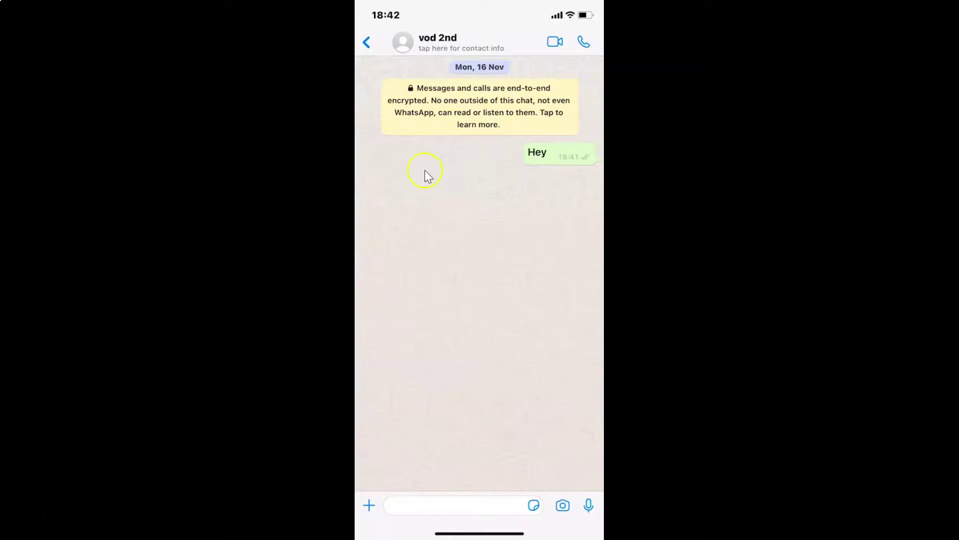
left_click(491, 512)
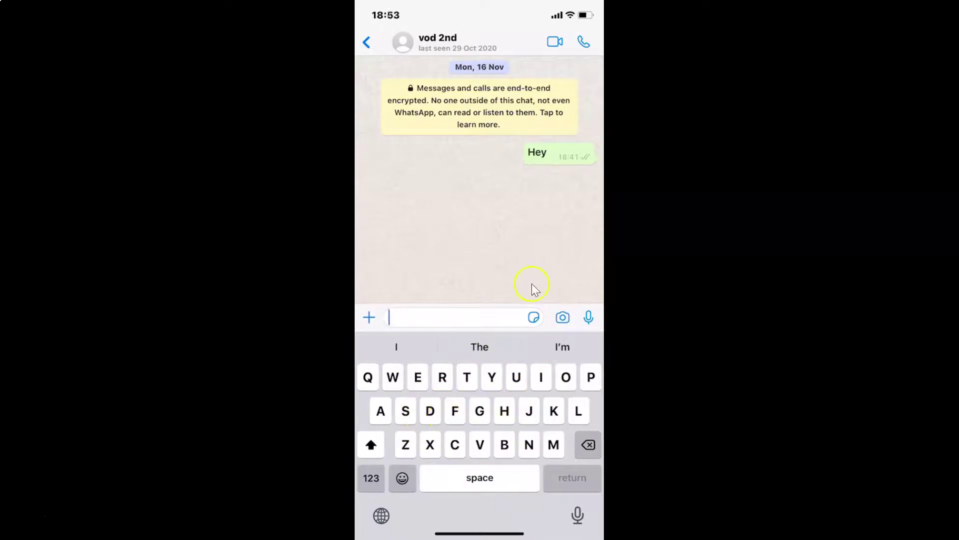
- Go back to the Home Screen and open the 'I am here..plz chk it' conversation in Messages
left_click_drag(480, 533, 480, 350)
left_click_drag(449, 250, 575, 250)
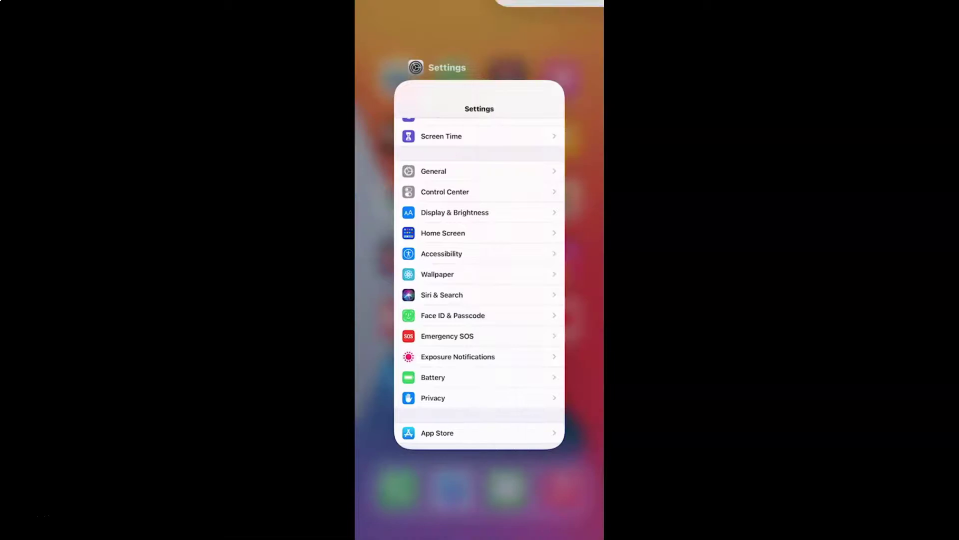
left_click_drag(480, 533, 480, 349)
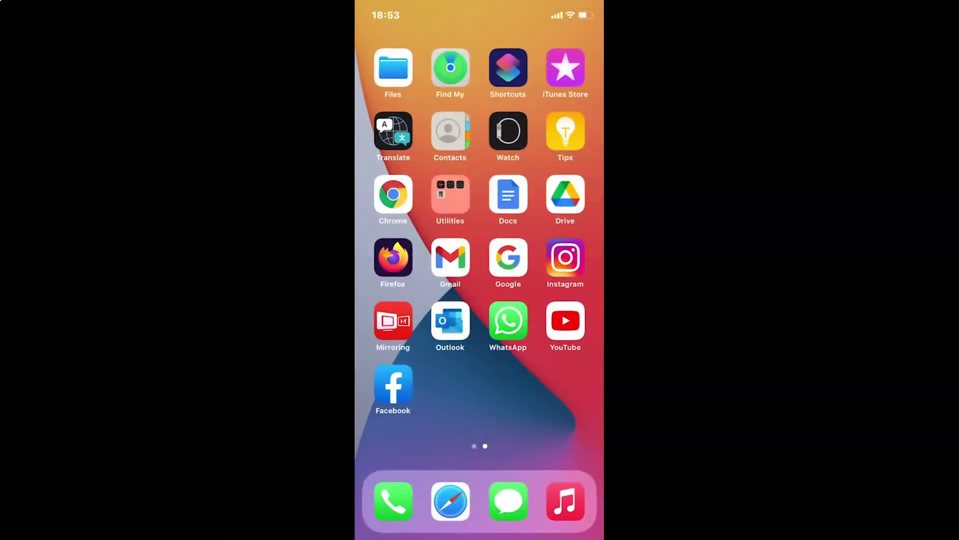
left_click(520, 495)
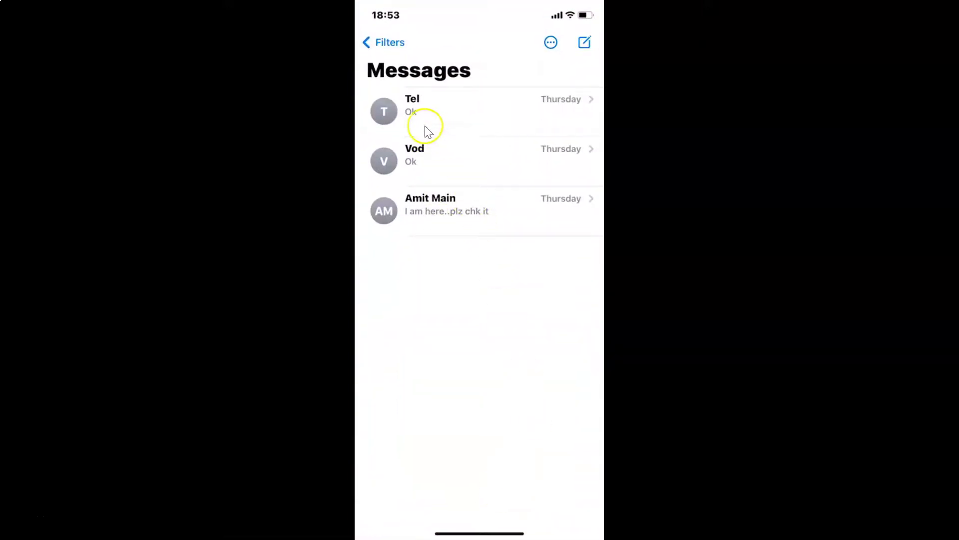
left_click(453, 206)
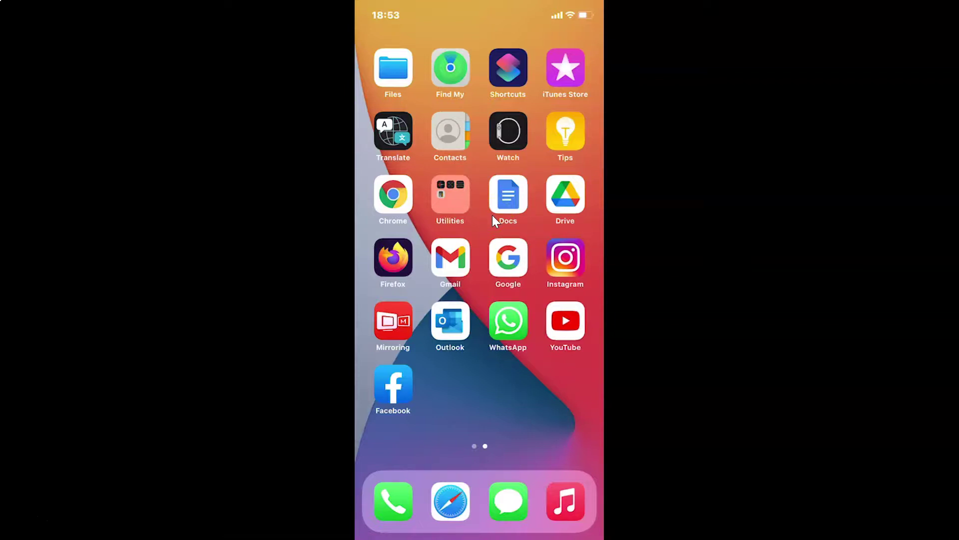
- Open Settings from the first home page and scroll down through Display & Brightness
left_click_drag(493, 215, 575, 216)
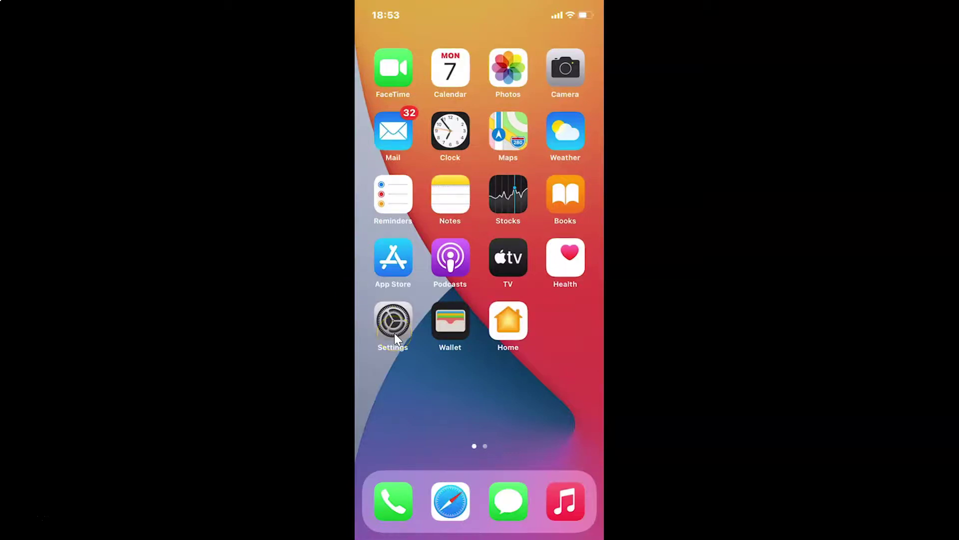
left_click(394, 333)
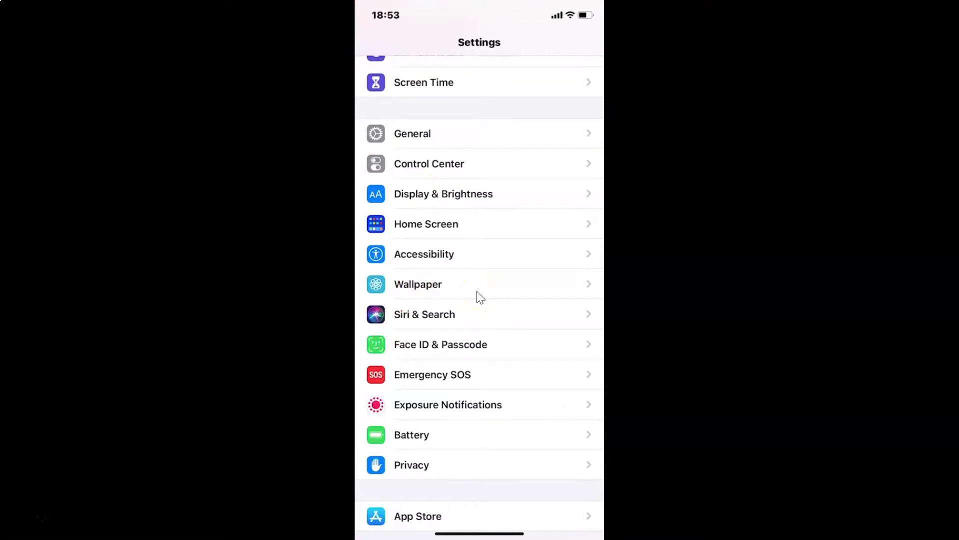
scroll(480, 297, "up", 5)
scroll(481, 297, "down", 2)
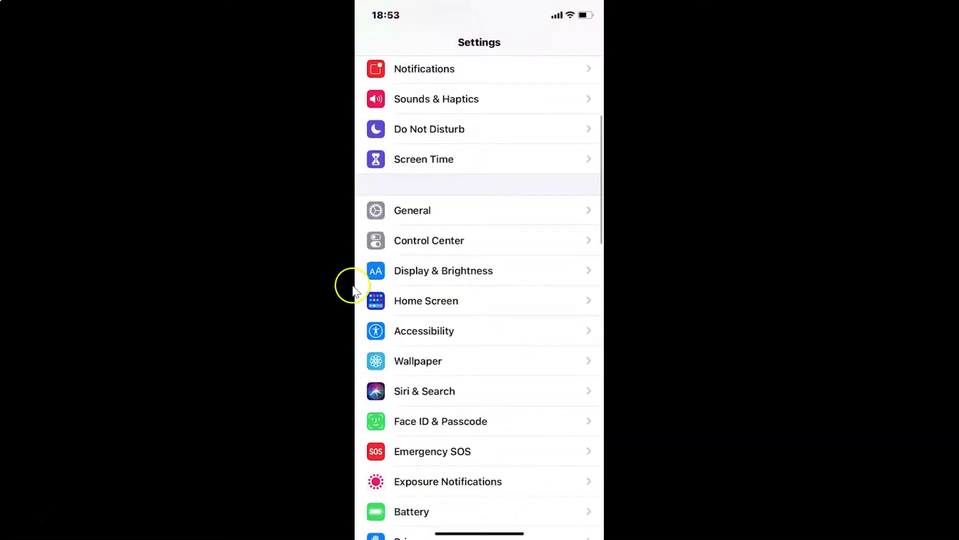
left_click(464, 273)
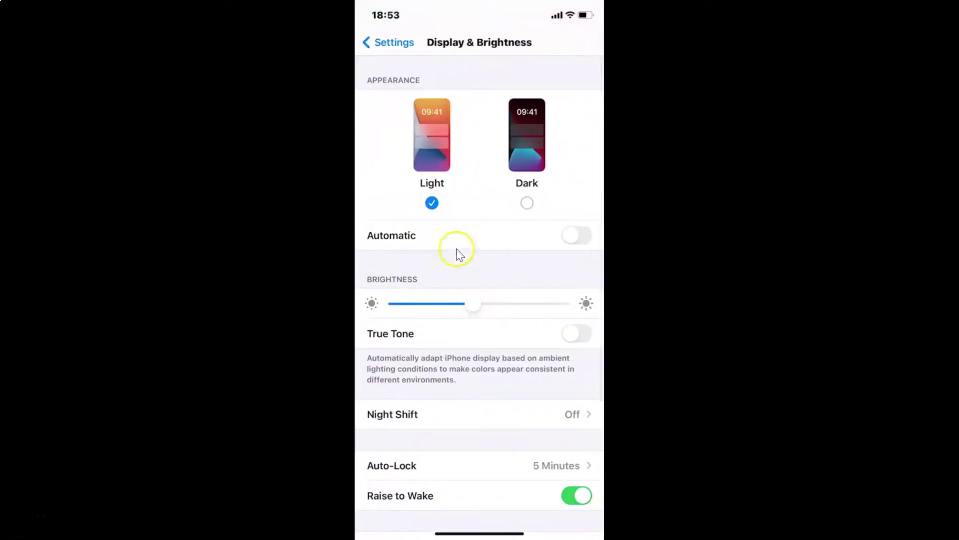
scroll(456, 250, "down", 4)
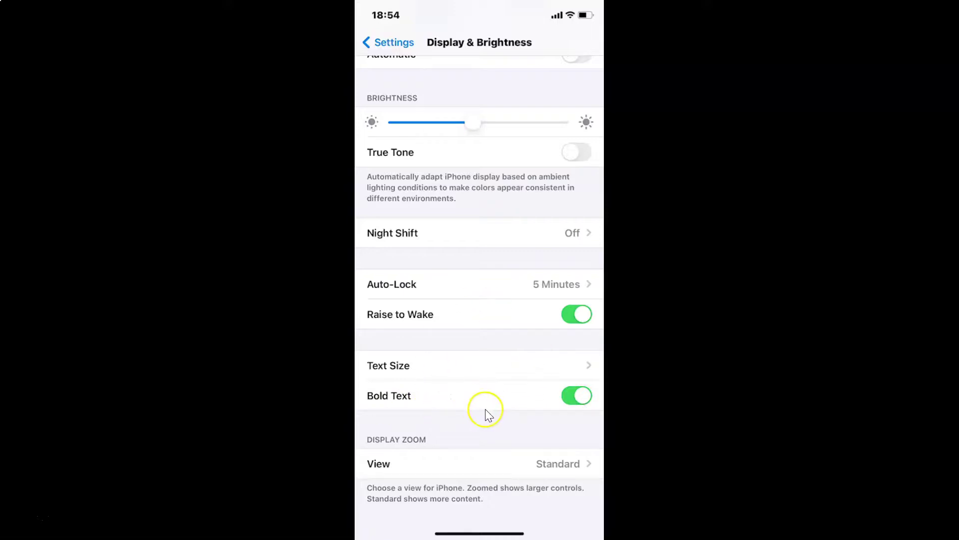
- Switch Bold Text off and return to the main Settings list
left_click(573, 396)
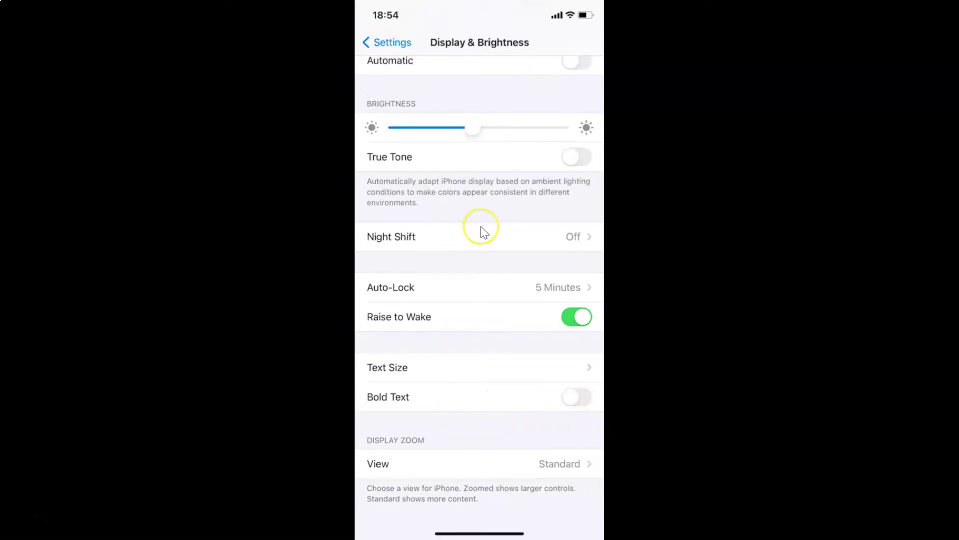
scroll(484, 231, "up", 5)
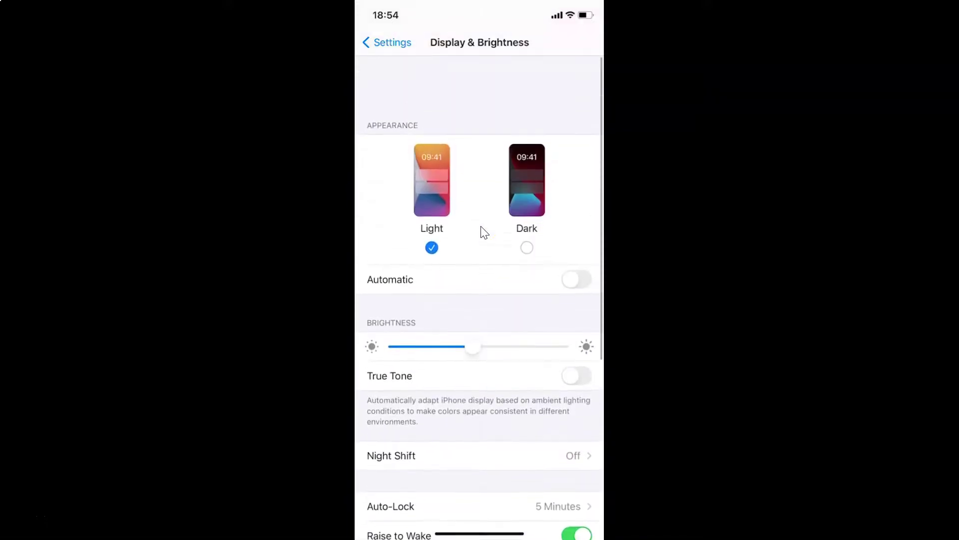
left_click(481, 229)
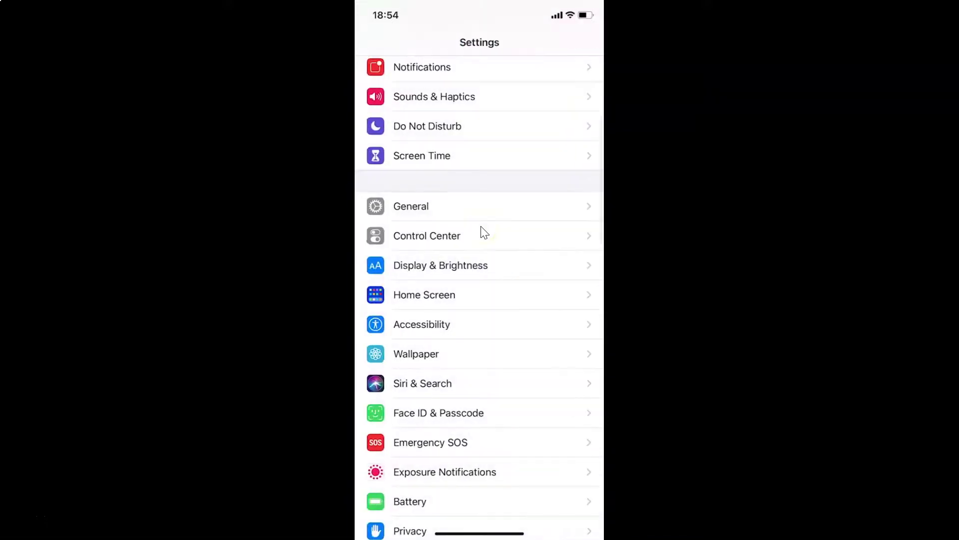
scroll(480, 300, "up", 8)
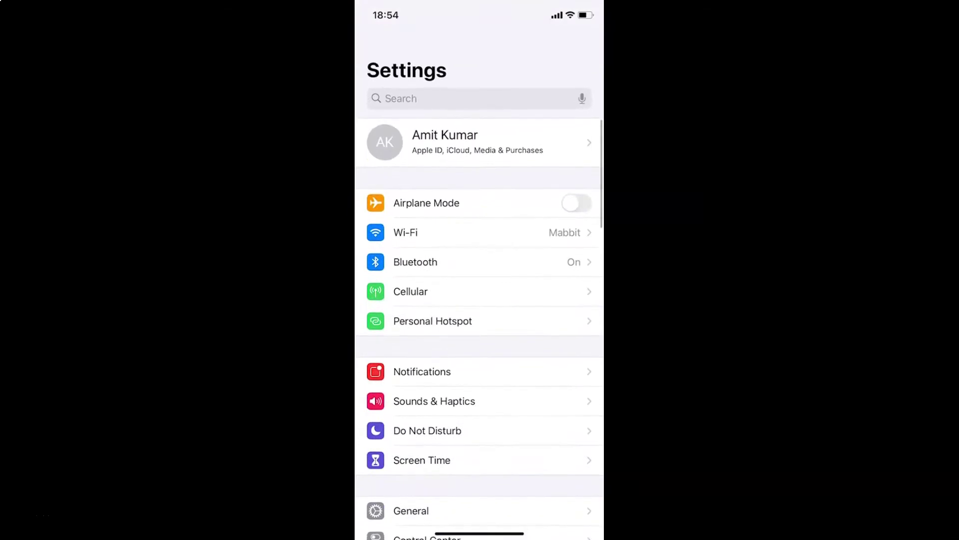
scroll(480, 299, "down", 4)
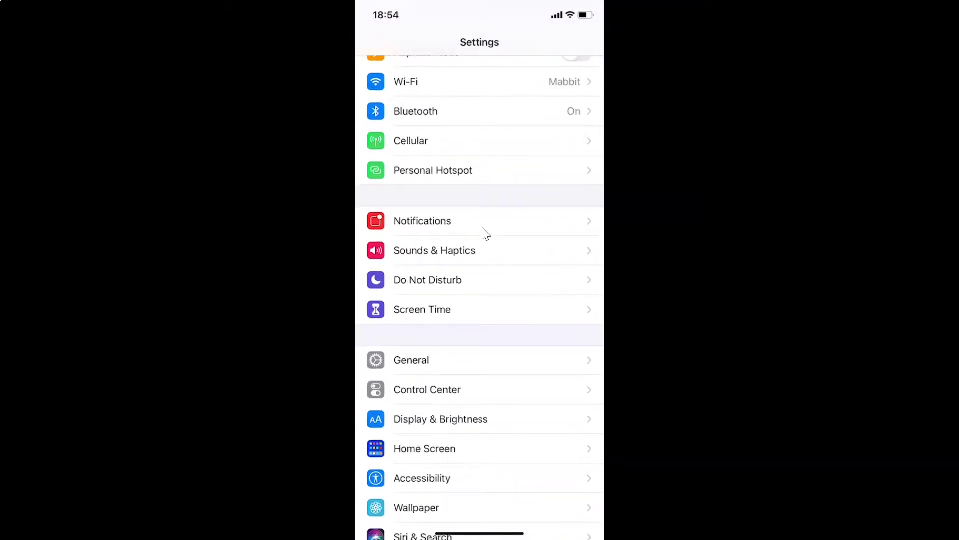
left_click_drag(483, 229, 485, 208)
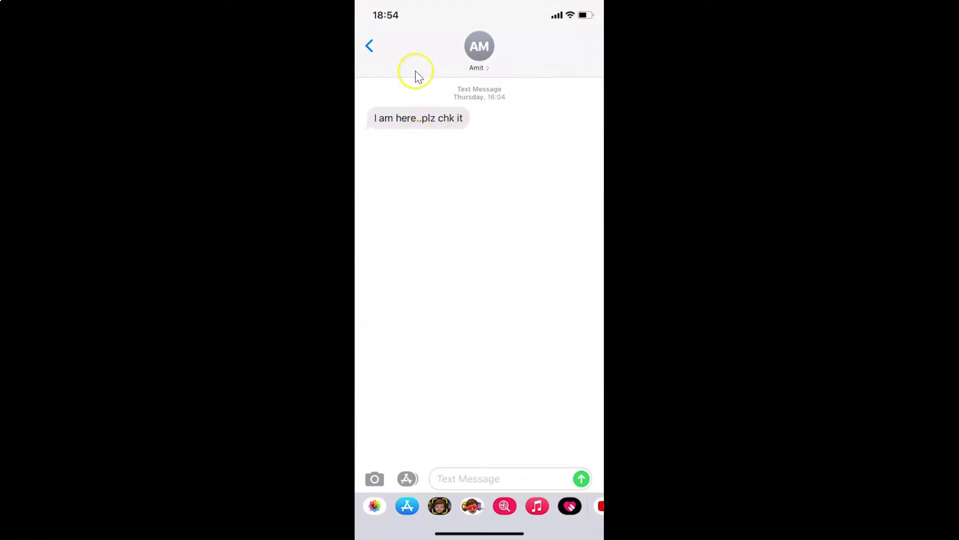
- Go back from the conversation to the Messages conversation list
left_click(370, 46)
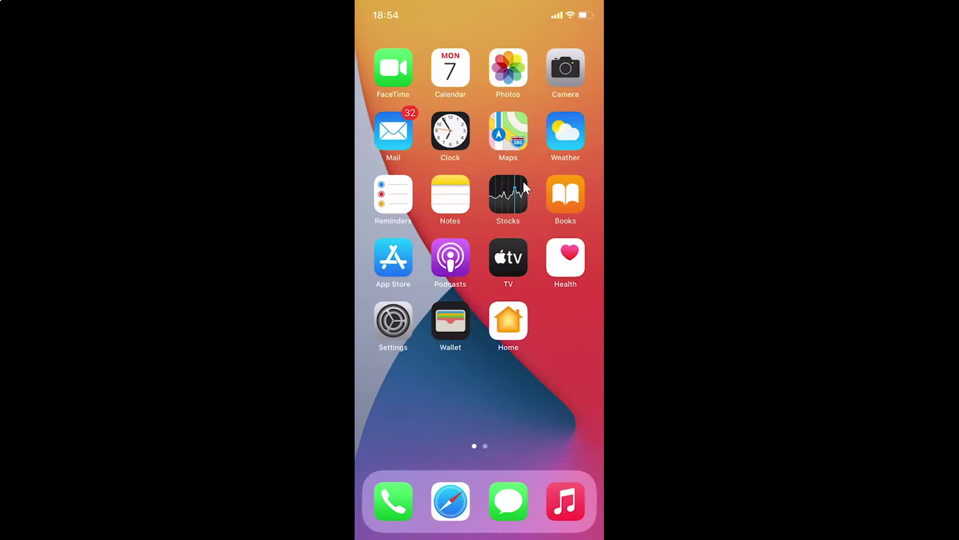
- Launch WhatsApp from the second home page, open the 'Hey' chat and show the keyboard
left_click_drag(523, 187, 464, 187)
left_click(459, 186)
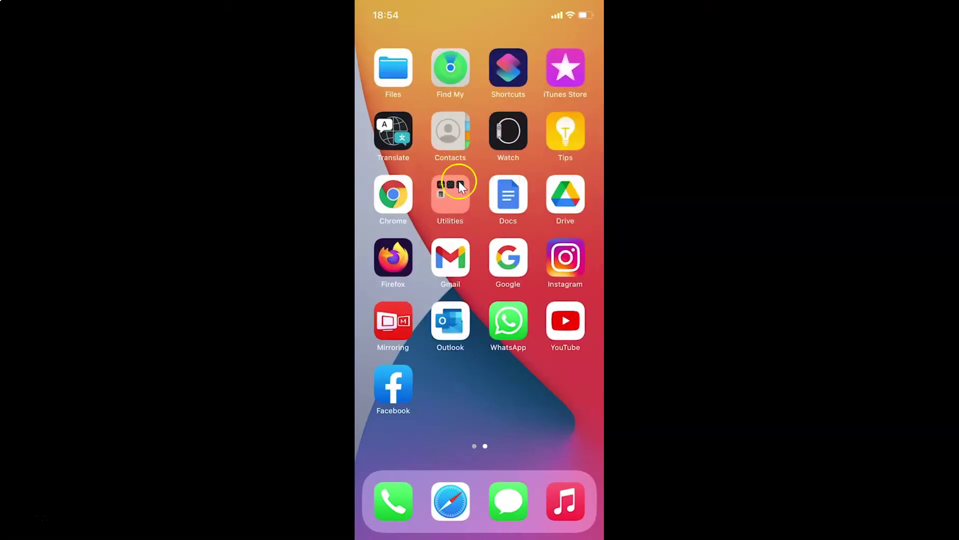
left_click(504, 327)
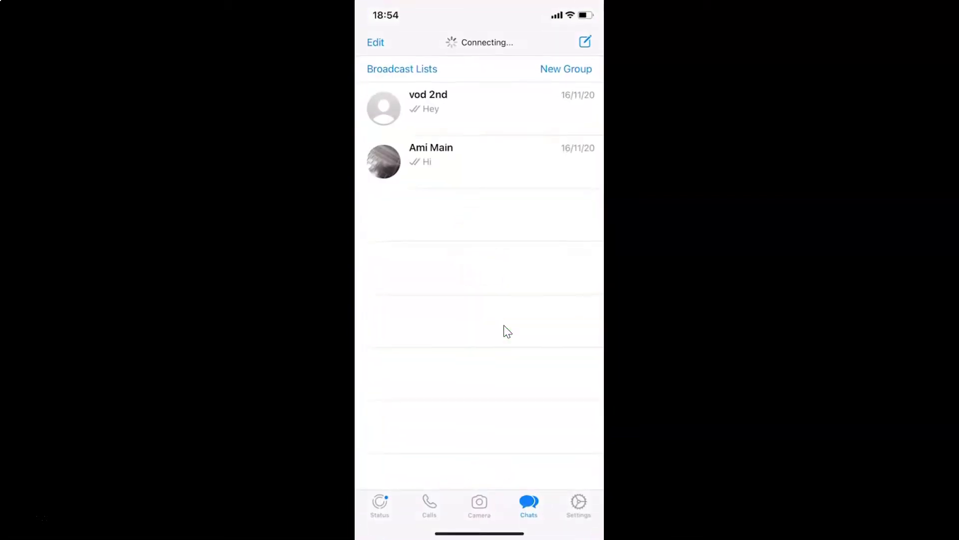
left_click(467, 114)
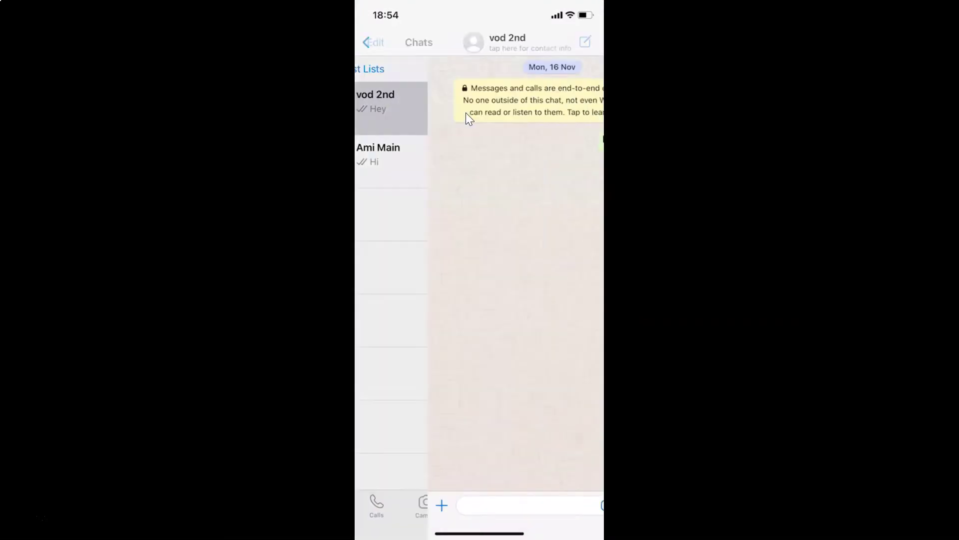
left_click(452, 511)
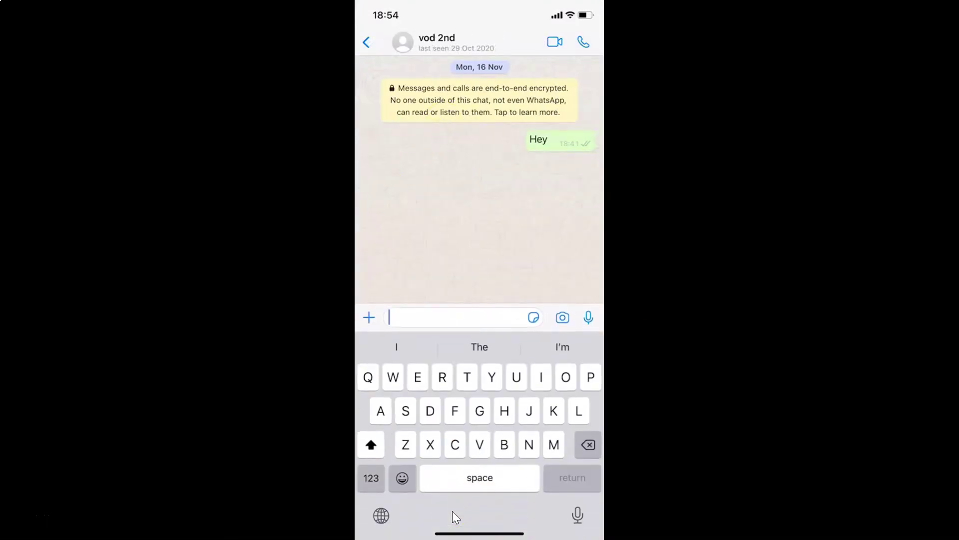